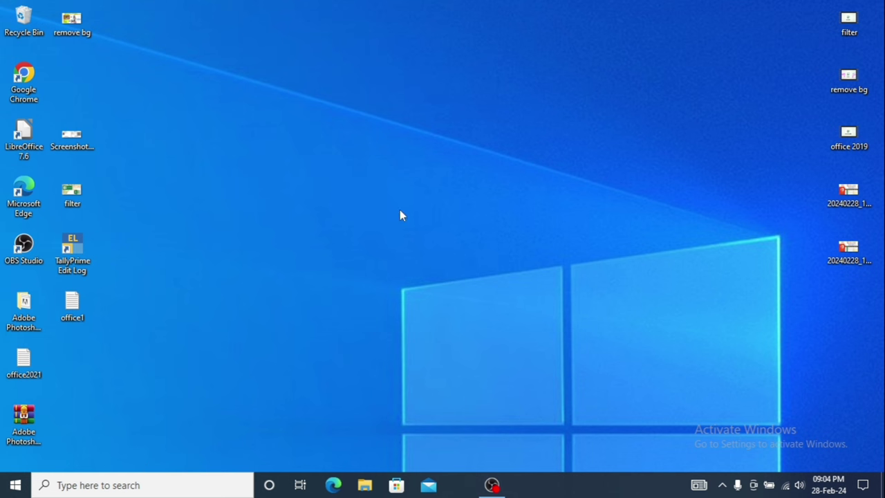
Step: Open the Control Panel's list of installed programs for uninstalling a program
{"action": "left_click", "coordinate": [66, 485]}
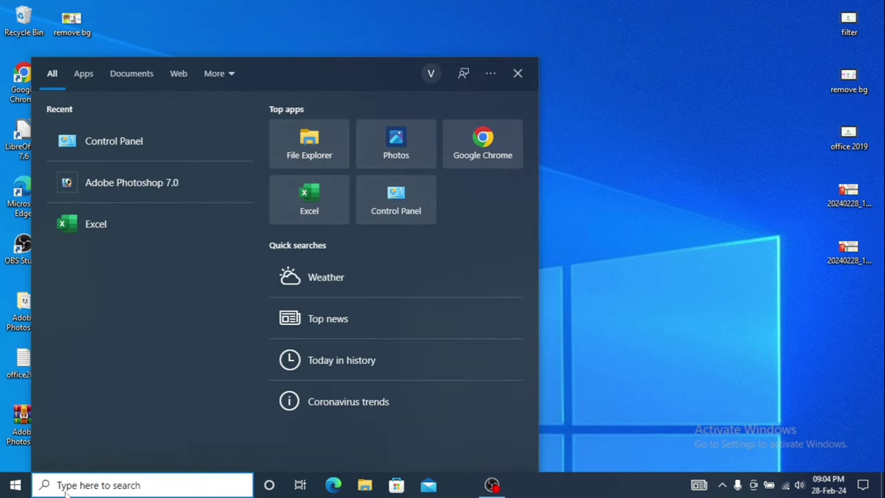
{"action": "type", "text": "c"}
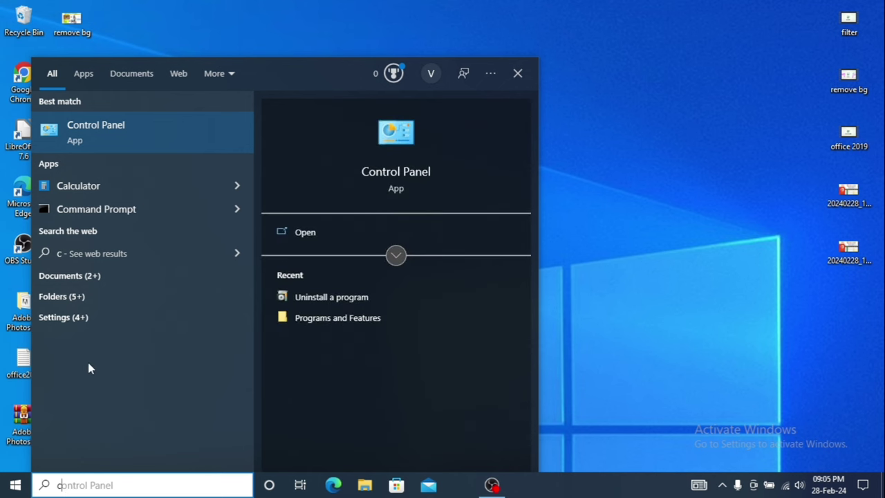
{"action": "left_click", "coordinate": [133, 145]}
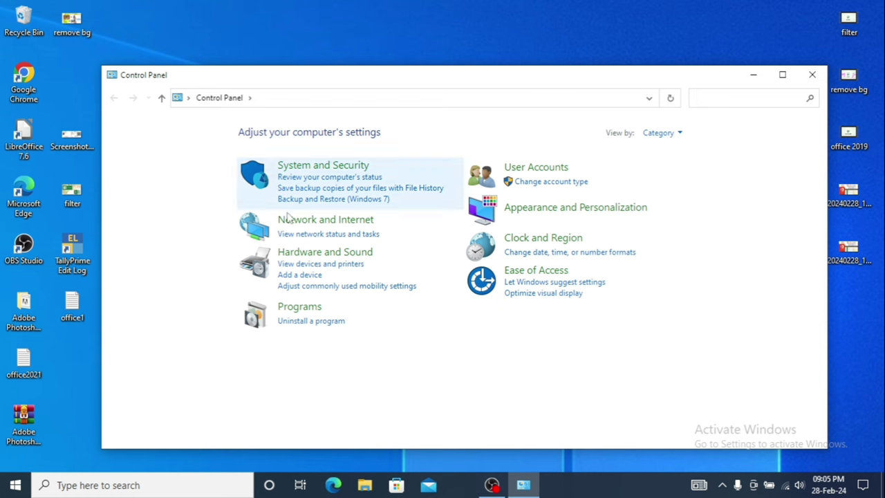
{"action": "left_click", "coordinate": [294, 315]}
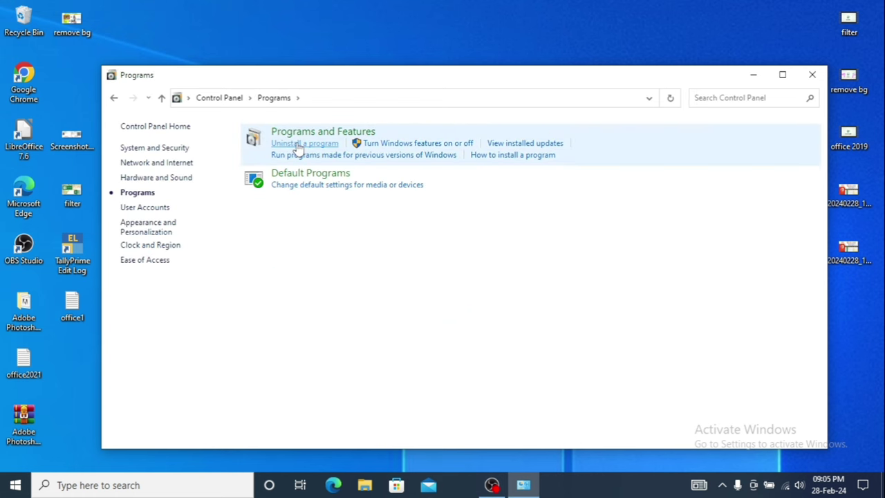
{"action": "left_click", "coordinate": [298, 143]}
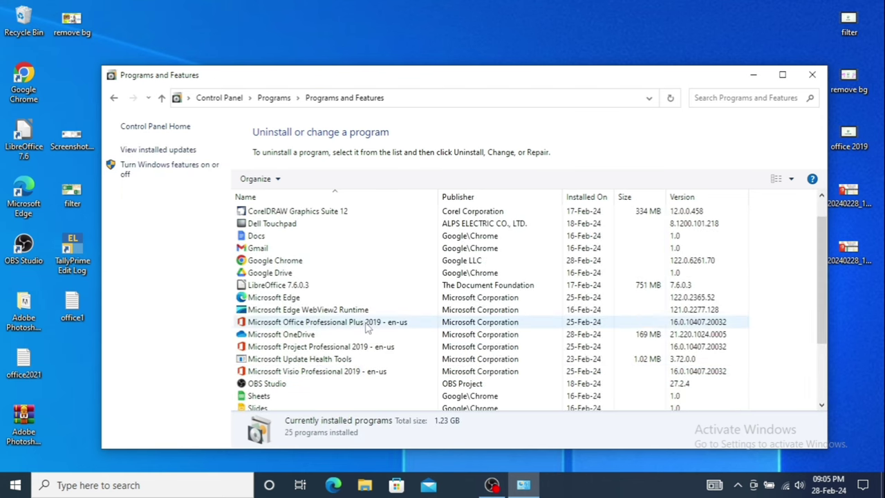
Step: Uninstall Microsoft Office Professional Plus 2019 - en-us and close the uninstaller once it is done
{"action": "left_click", "coordinate": [367, 328]}
{"action": "right_click", "coordinate": [366, 326]}
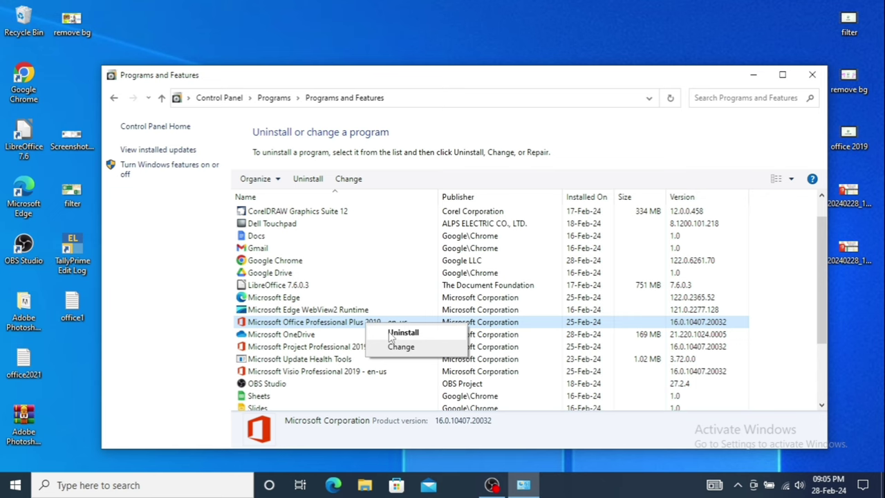
{"action": "left_click", "coordinate": [390, 334]}
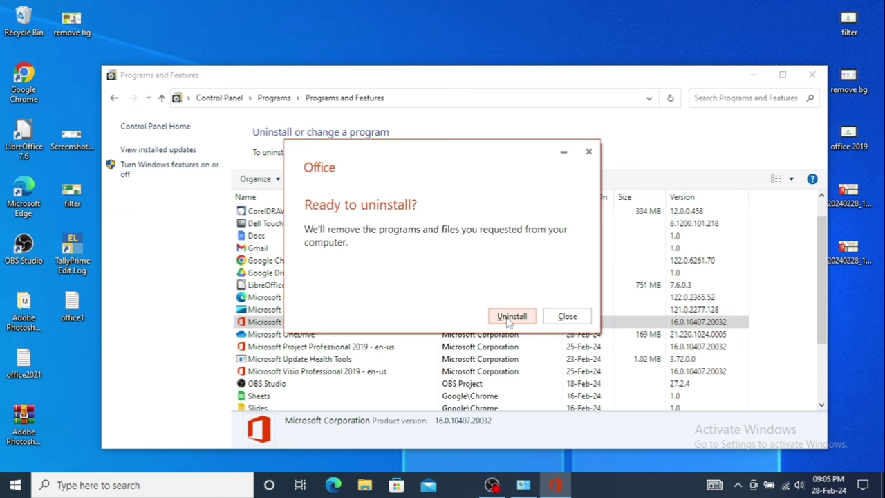
{"action": "left_click", "coordinate": [508, 319]}
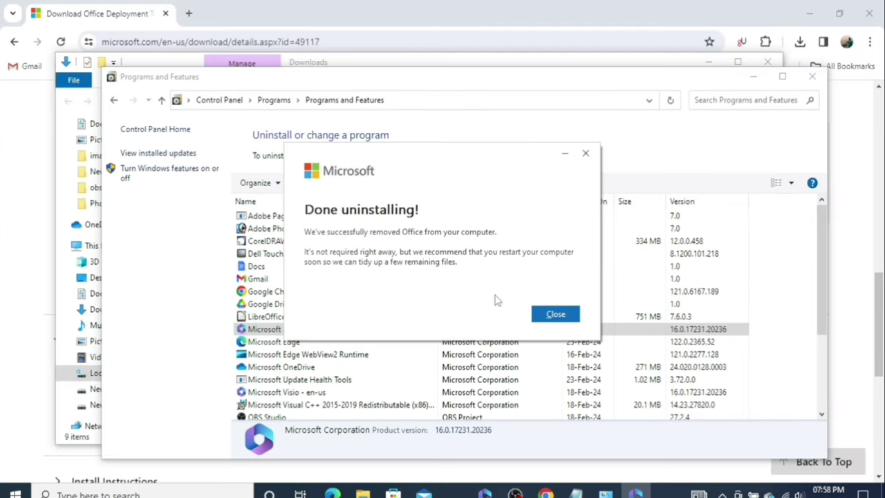
{"action": "left_click", "coordinate": [555, 313]}
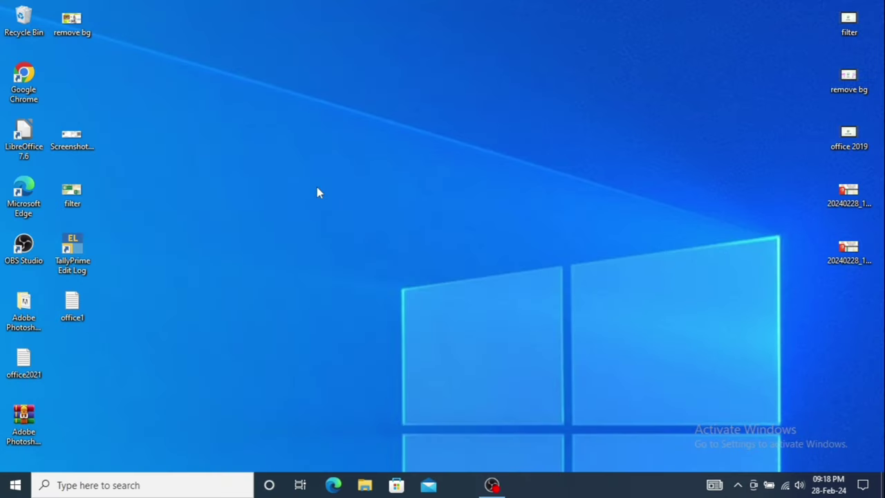
Step: Switch to Google Chrome, search Google for "office deployment tool" in a new tab, and open Microsoft's download page for it
{"action": "left_click", "coordinate": [38, 88]}
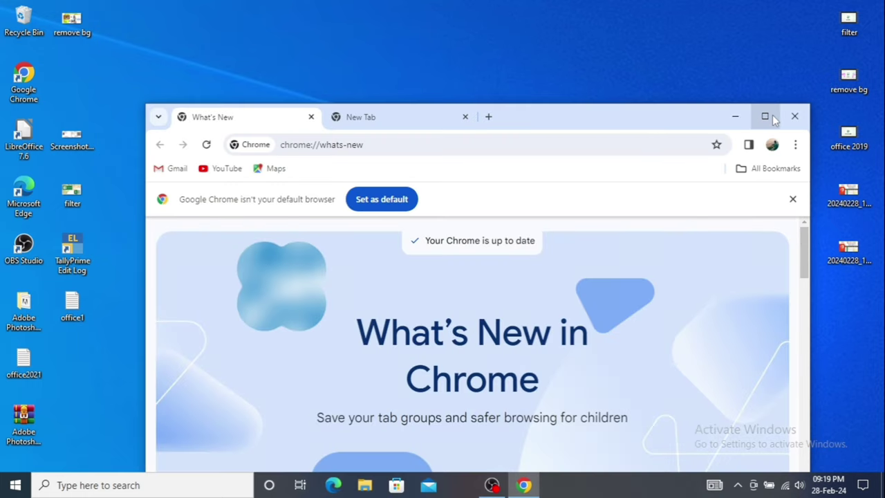
{"action": "left_click", "coordinate": [767, 116]}
{"action": "key", "text": "ctrl+t"}
{"action": "left_click", "coordinate": [419, 155]}
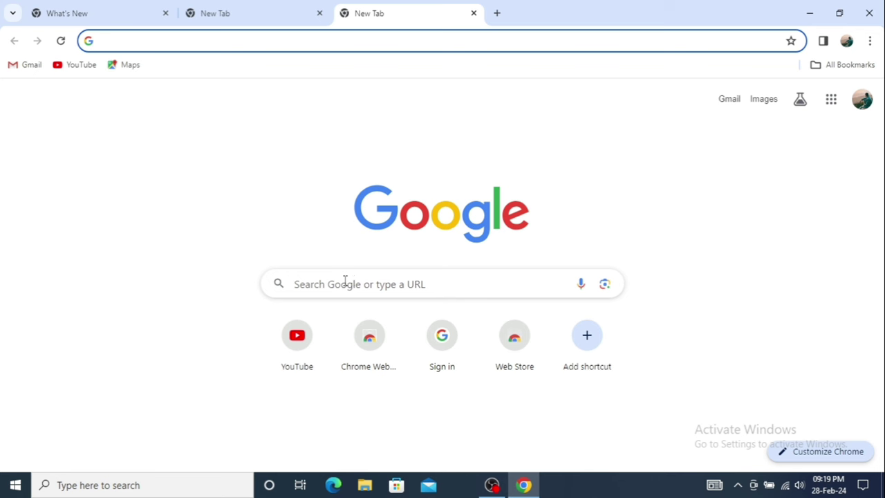
{"action": "left_click", "coordinate": [345, 279]}
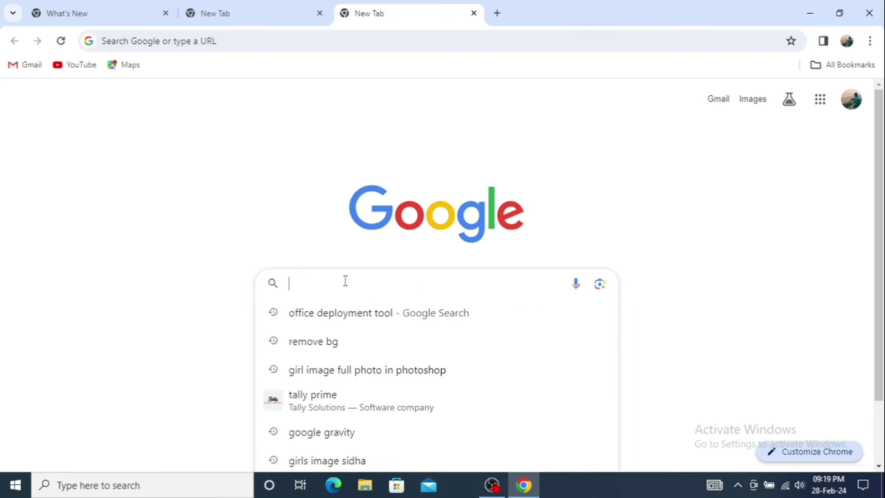
{"action": "left_click", "coordinate": [337, 316]}
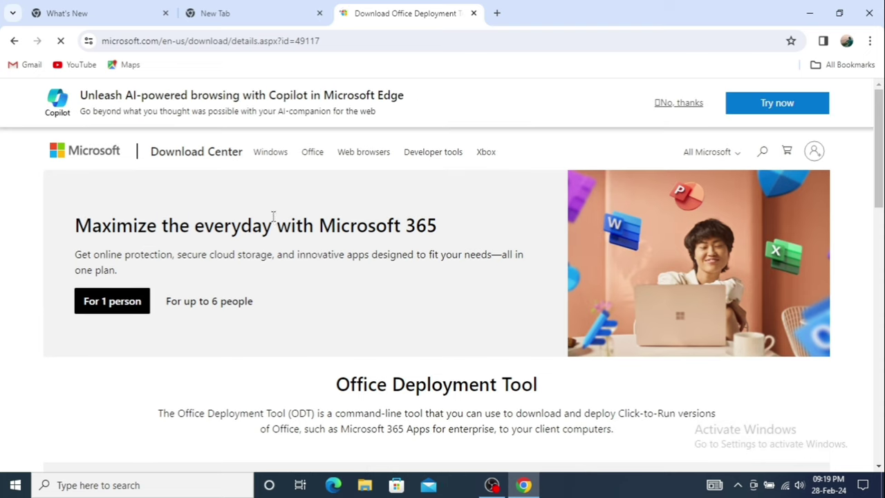
Step: Download the Office Deployment Tool and show the downloaded file in its folder
{"action": "left_click_drag", "start_coordinate": [879, 192], "coordinate": [878, 265]}
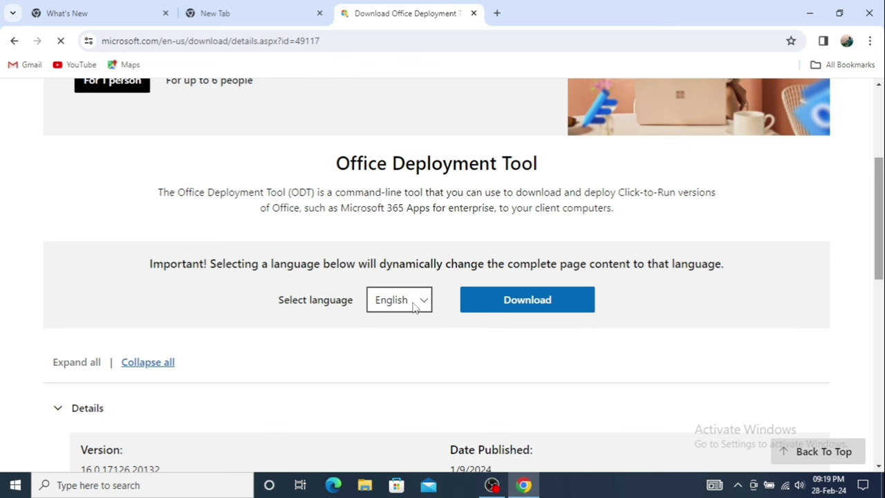
{"action": "left_click", "coordinate": [520, 301]}
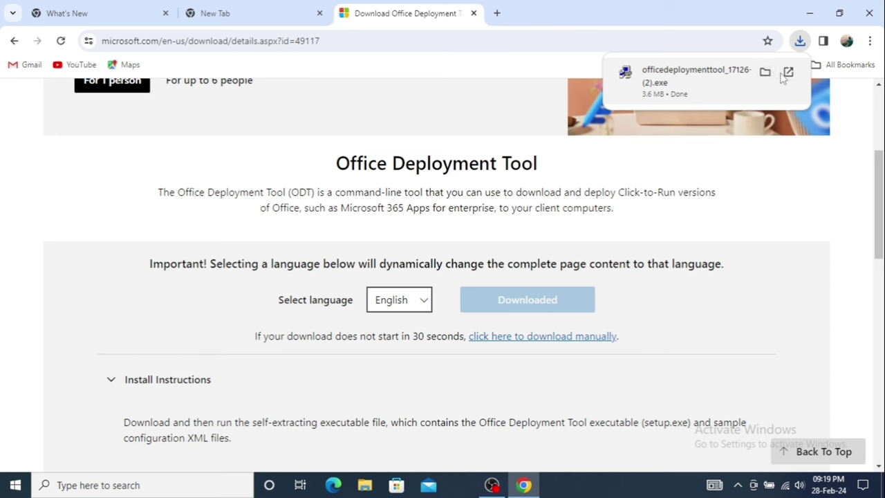
{"action": "left_click", "coordinate": [765, 74]}
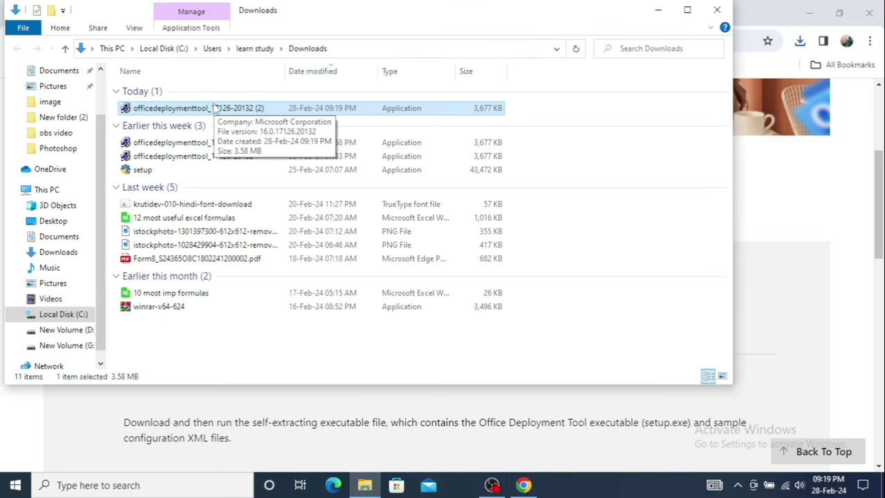
{"action": "right_click", "coordinate": [211, 104]}
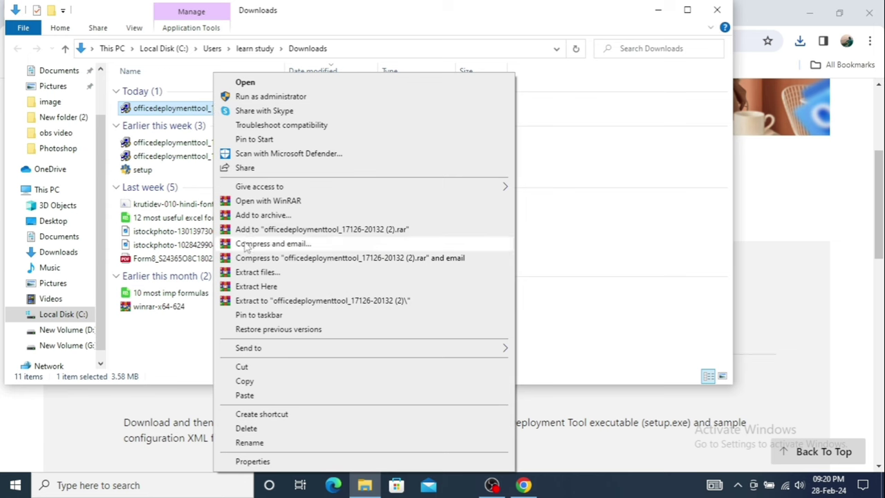
{"action": "left_click", "coordinate": [242, 382]}
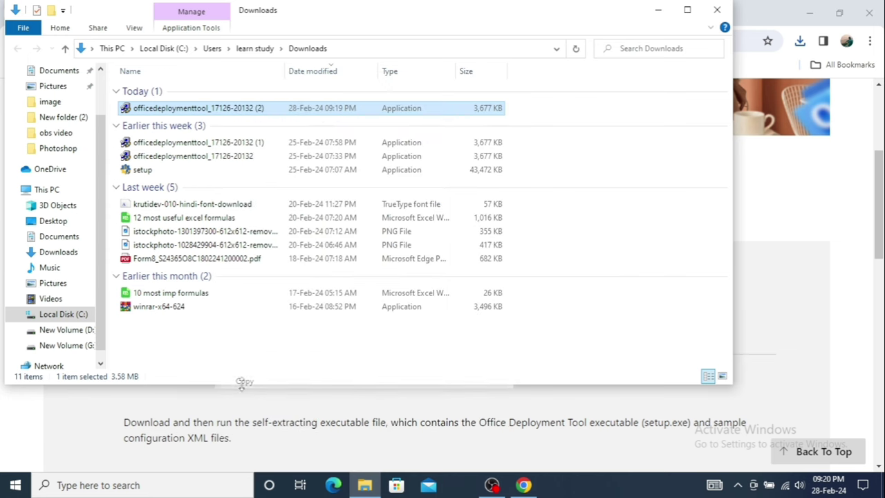
{"action": "left_click", "coordinate": [719, 11]}
{"action": "left_click", "coordinate": [881, 5]}
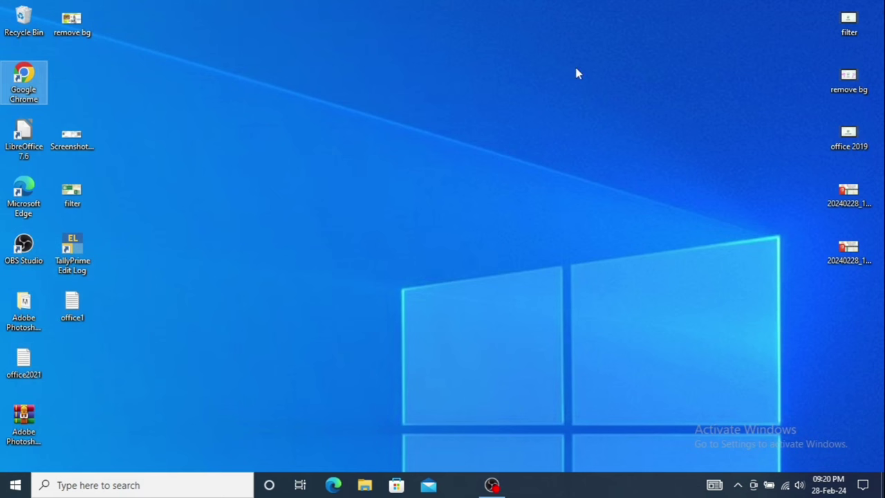
{"action": "right_click", "coordinate": [407, 131]}
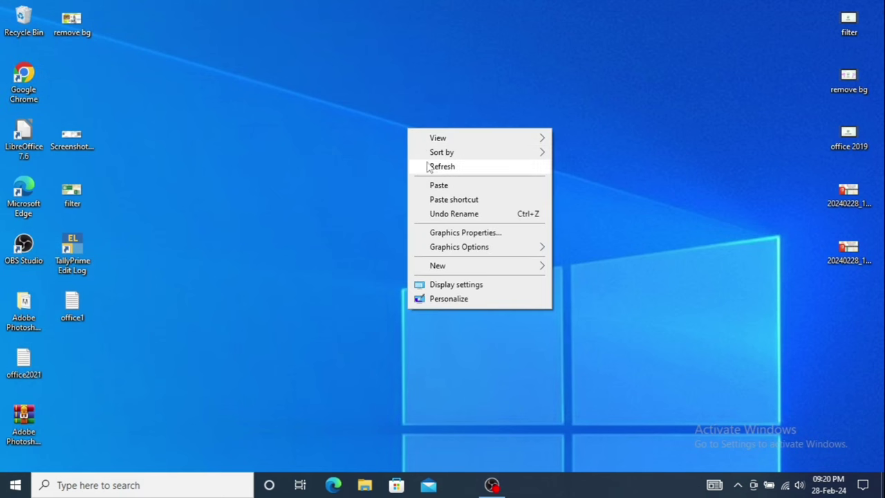
{"action": "left_click", "coordinate": [433, 185]}
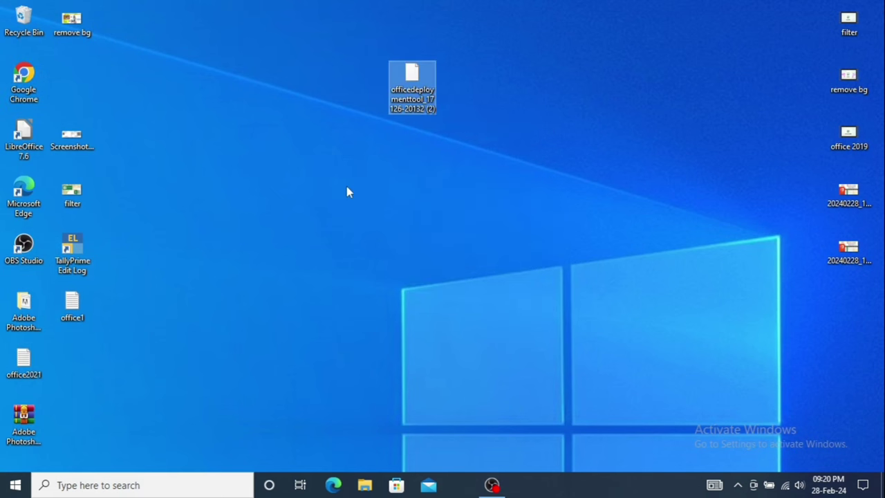
{"action": "left_click_drag", "start_coordinate": [404, 107], "coordinate": [219, 121]}
Step: Create a new folder named "office 2021" on the desktop
{"action": "right_click", "coordinate": [316, 209]}
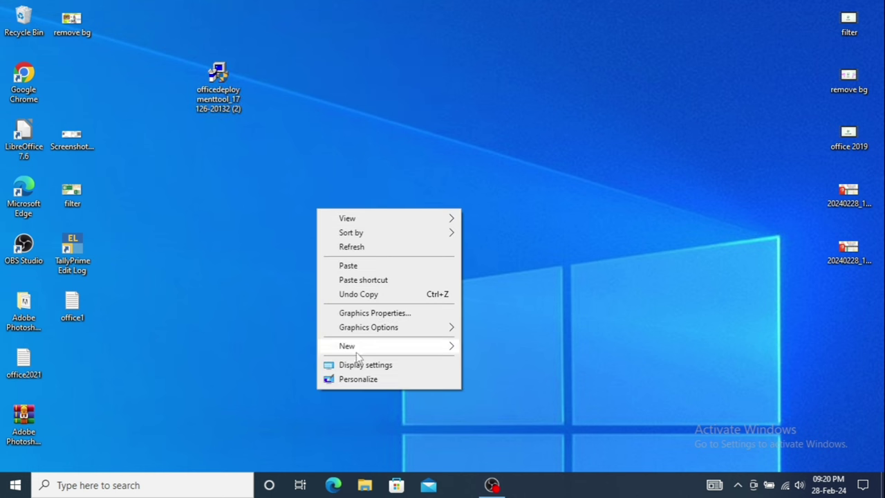
{"action": "mouse_move", "coordinate": [356, 352]}
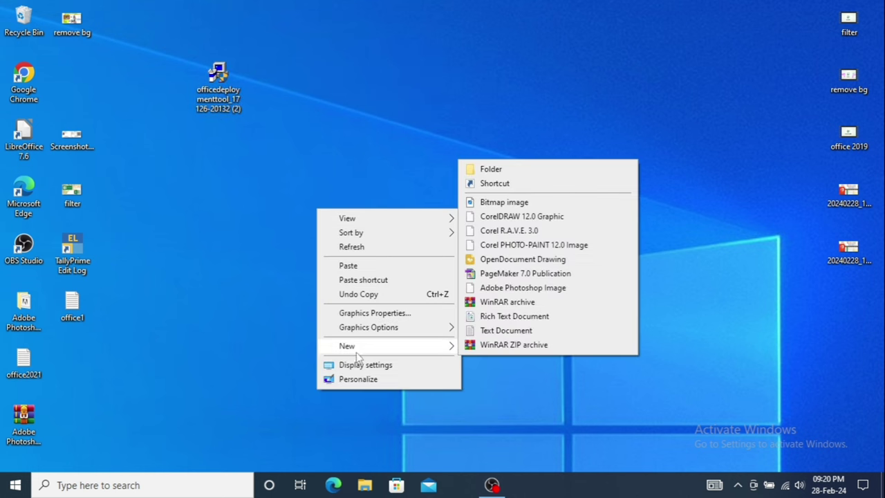
{"action": "left_click", "coordinate": [501, 172]}
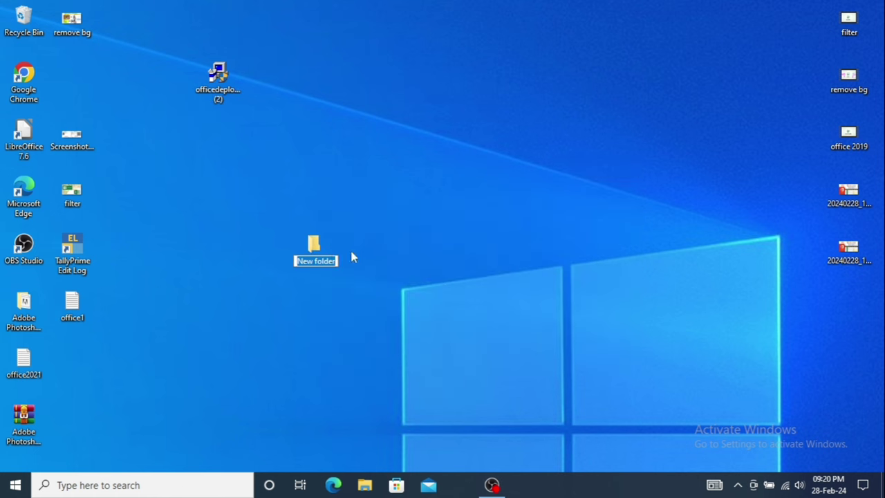
{"action": "type", "text": "o"}
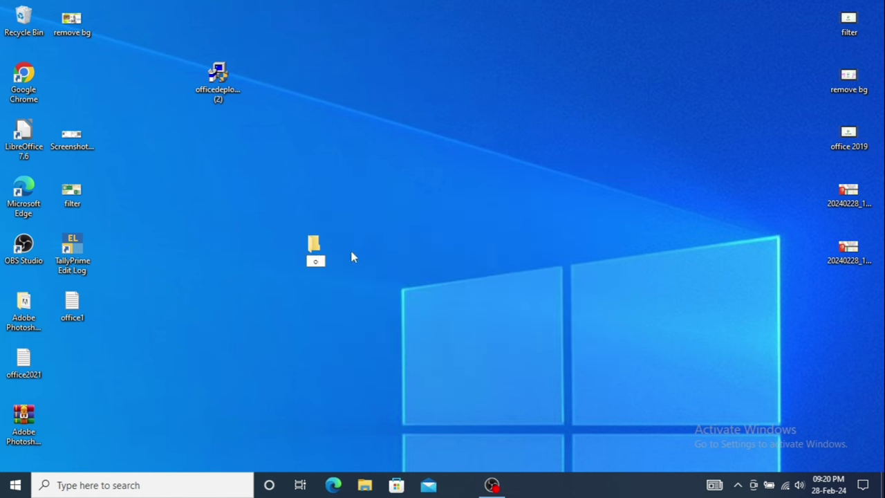
{"action": "type", "text": "ffice 2021"}
{"action": "key", "text": "Return"}
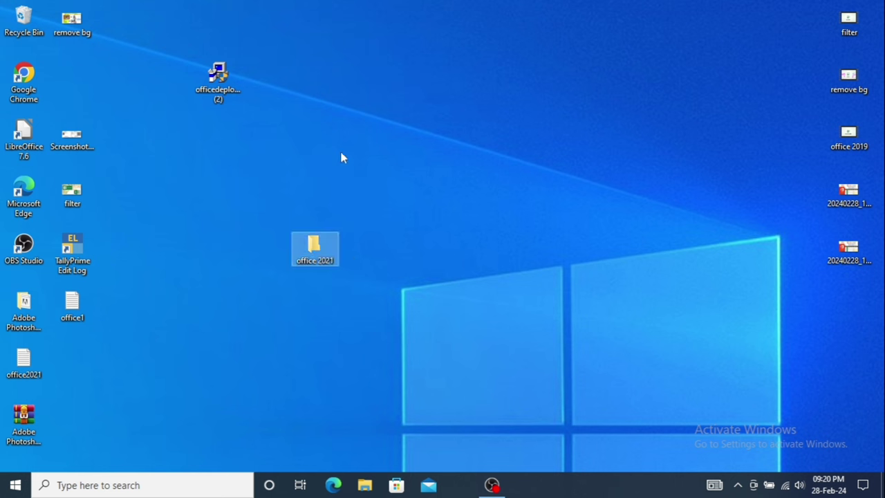
Step: Run the deployment tool from the desktop, accept the license terms, and extract its files into the office 2021 folder
{"action": "double_click", "coordinate": [225, 84]}
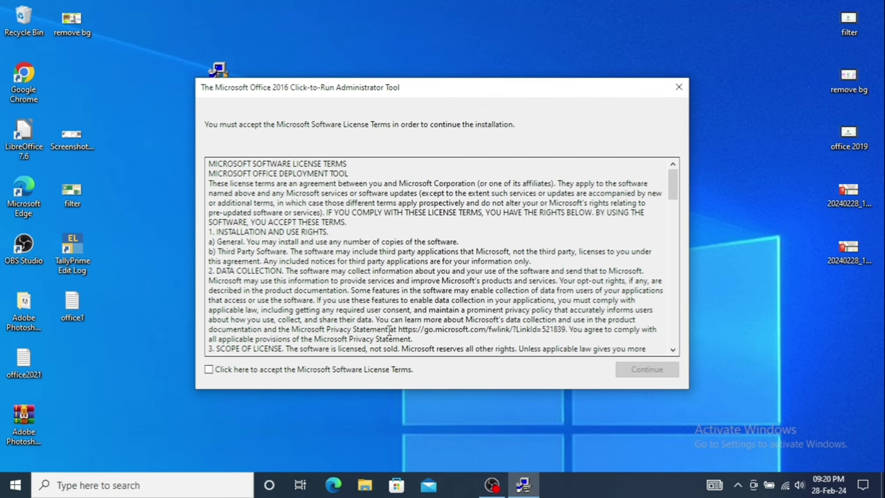
{"action": "left_click", "coordinate": [209, 371]}
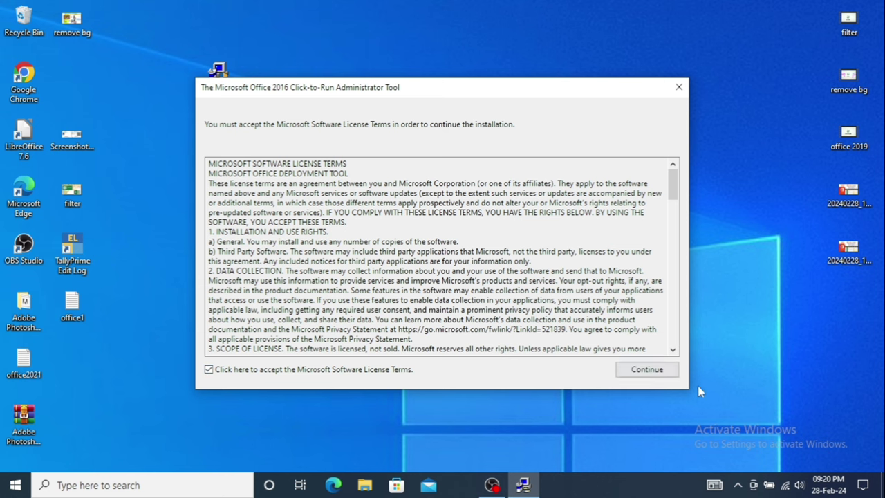
{"action": "left_click", "coordinate": [647, 370]}
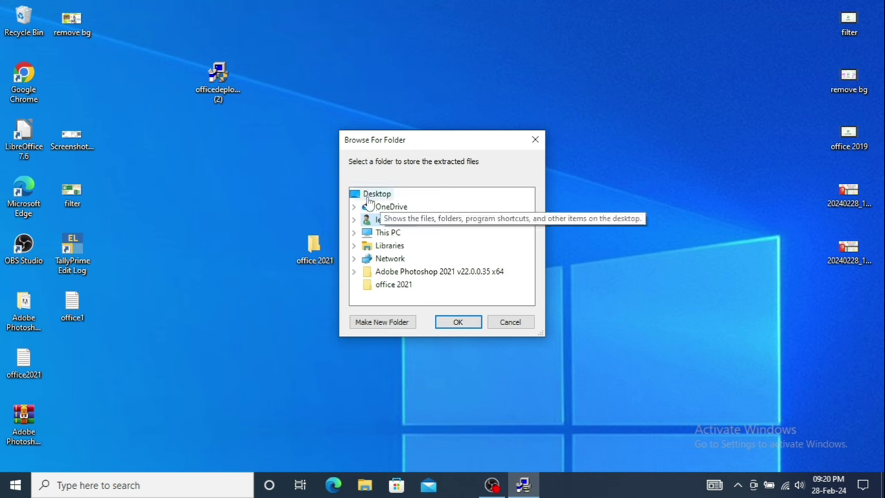
{"action": "left_click", "coordinate": [390, 219]}
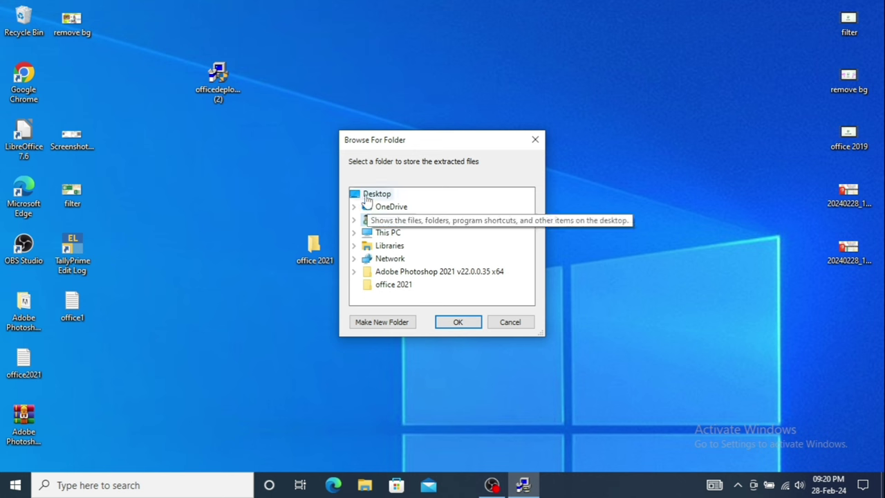
{"action": "left_click", "coordinate": [391, 286]}
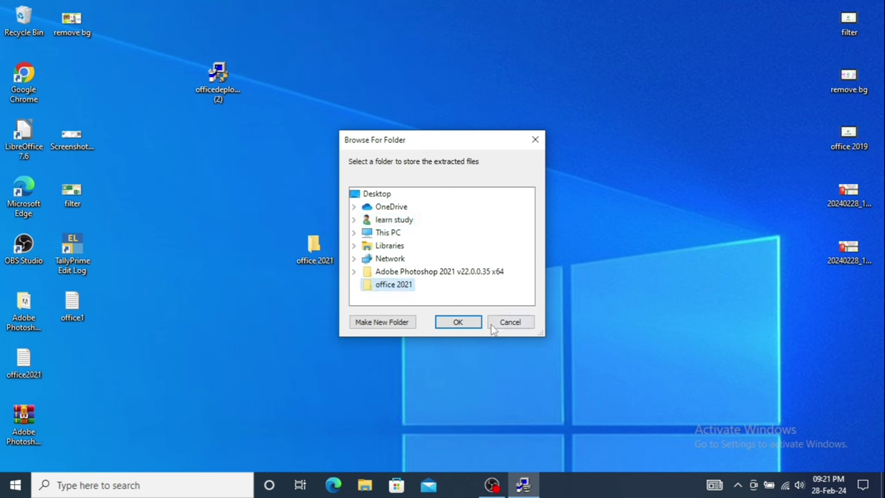
{"action": "left_click", "coordinate": [456, 322]}
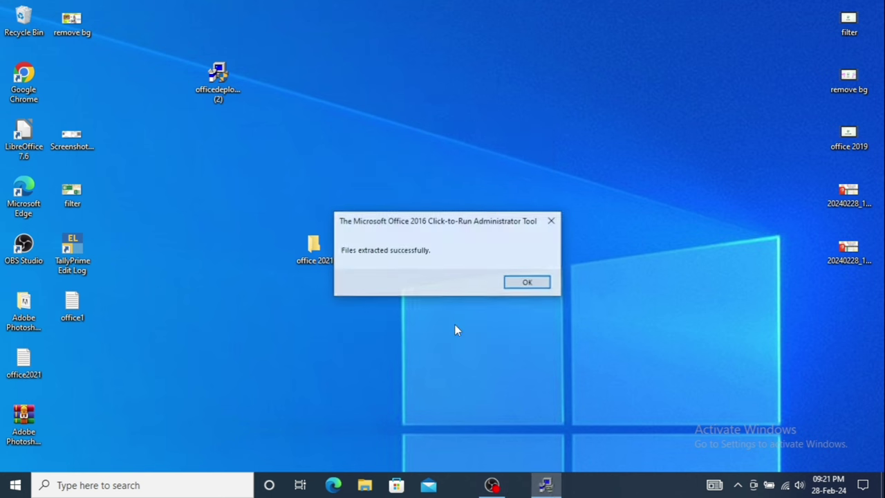
{"action": "left_click", "coordinate": [523, 283]}
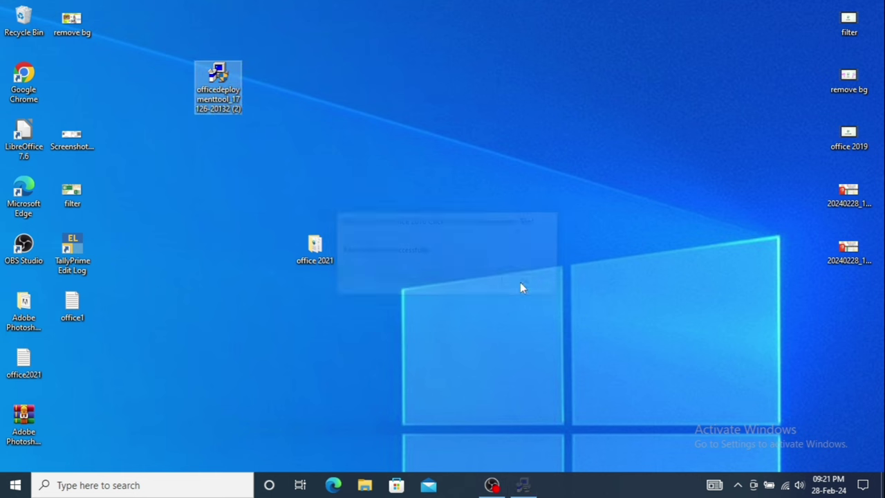
Step: Open the office 2021 folder on the desktop
{"action": "left_click", "coordinate": [325, 249]}
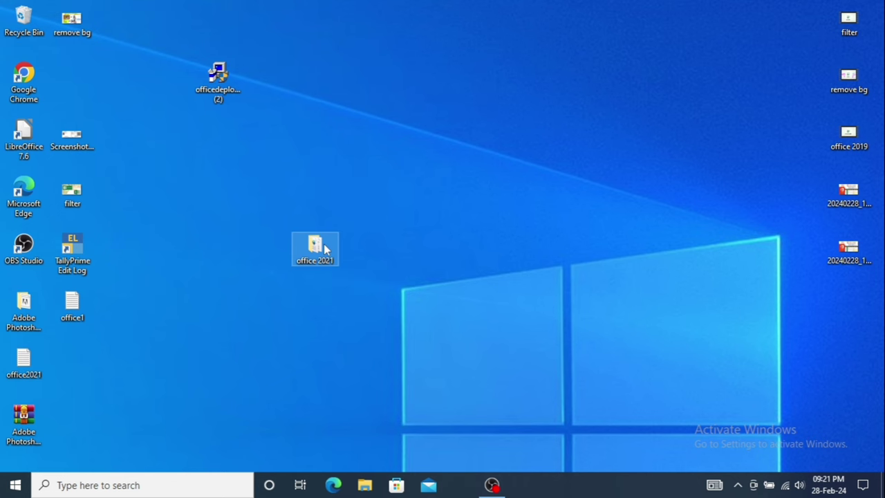
{"action": "double_click", "coordinate": [325, 249]}
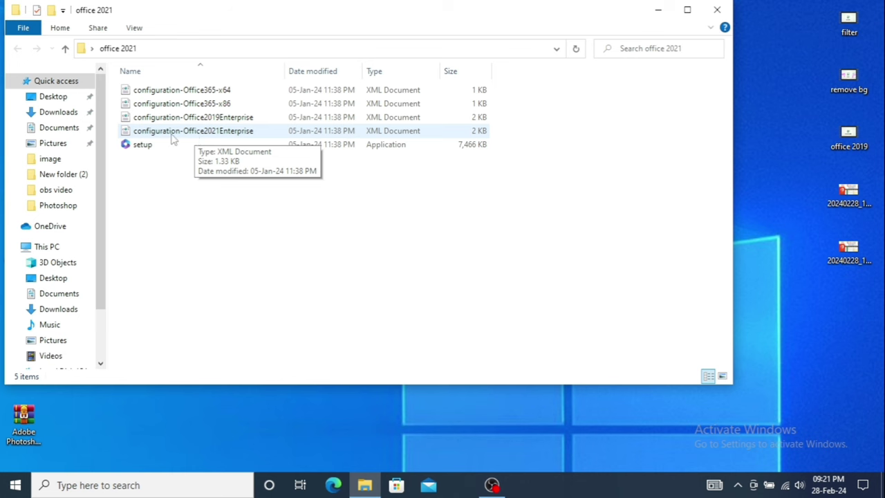
Step: Maximize the office 2021 folder window and open a PowerShell window in that folder
{"action": "left_click", "coordinate": [687, 10]}
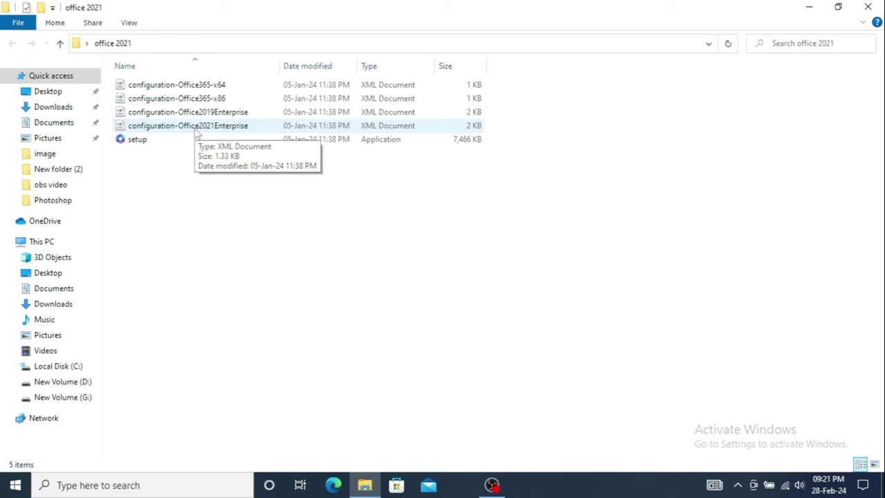
{"action": "left_click", "coordinate": [196, 133]}
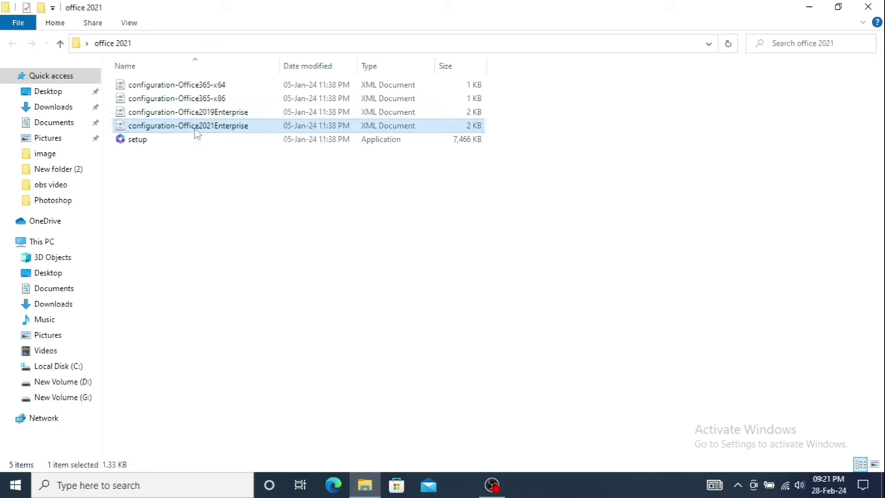
{"action": "left_click", "coordinate": [199, 174]}
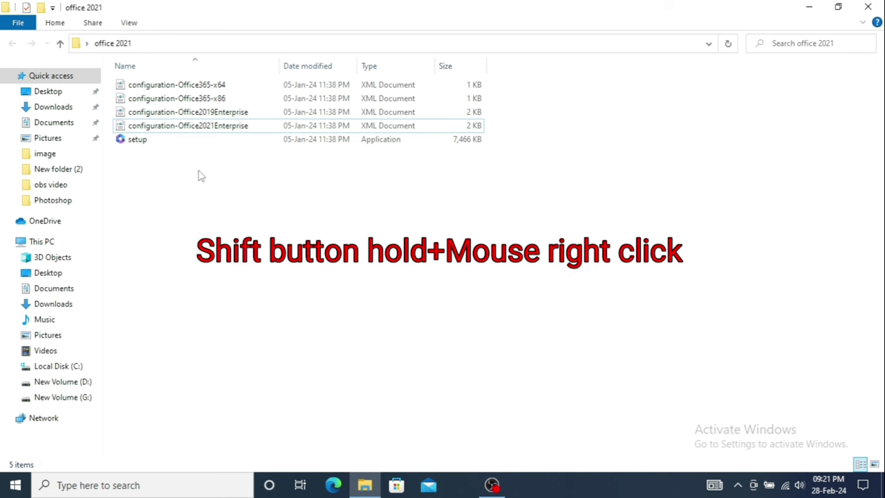
{"action": "right_click", "coordinate": [199, 175], "text": "shift"}
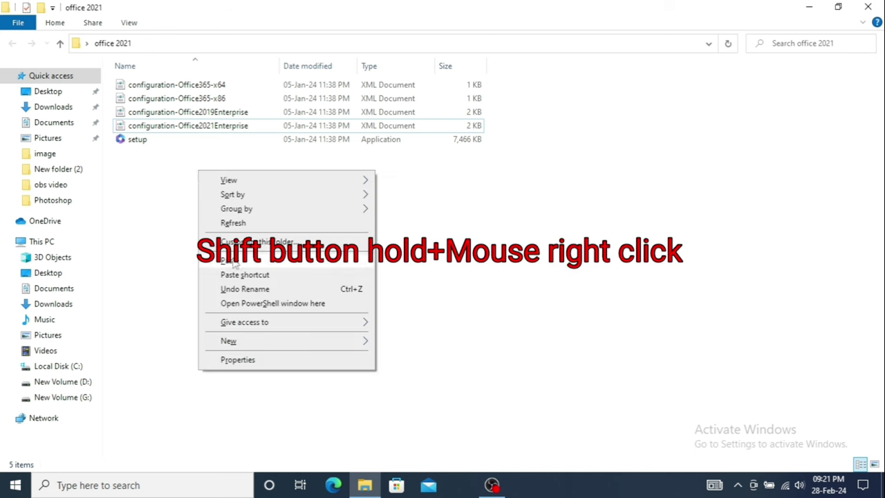
{"action": "left_click", "coordinate": [241, 308]}
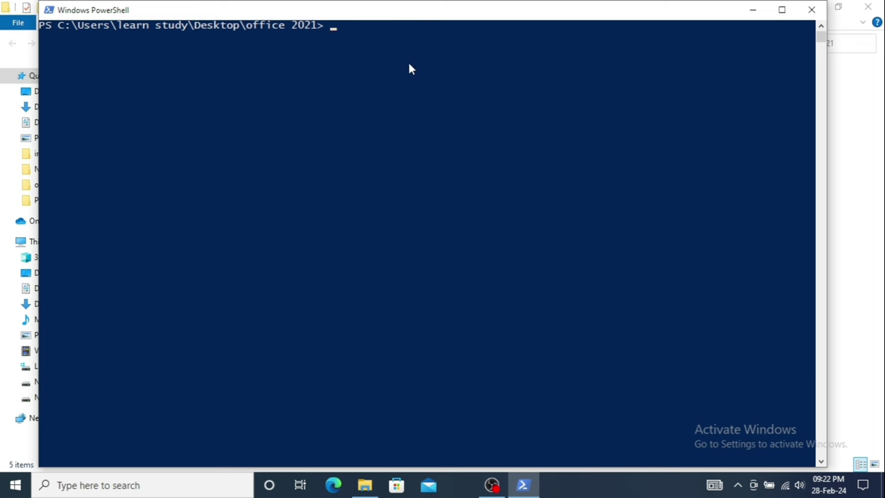
Step: Copy the whole setup command from the office2021 text file on the desktop and close the file
{"action": "key", "text": "super+d"}
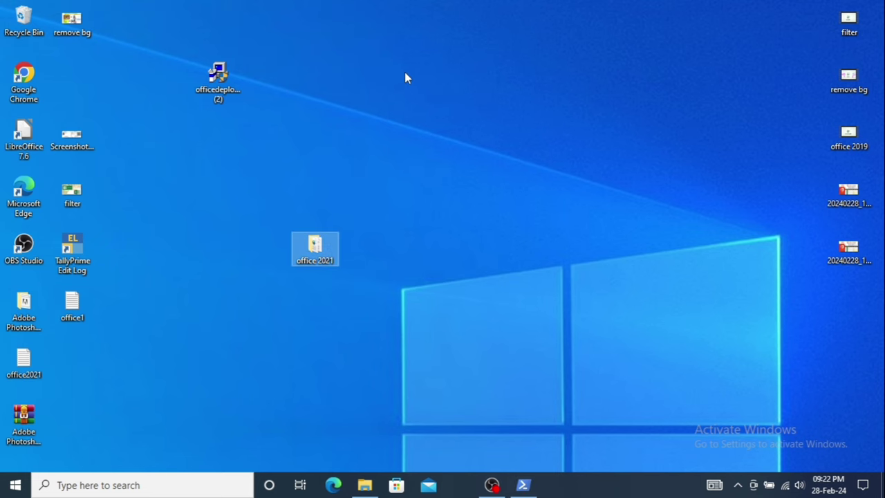
{"action": "left_click", "coordinate": [21, 379]}
{"action": "double_click", "coordinate": [20, 379]}
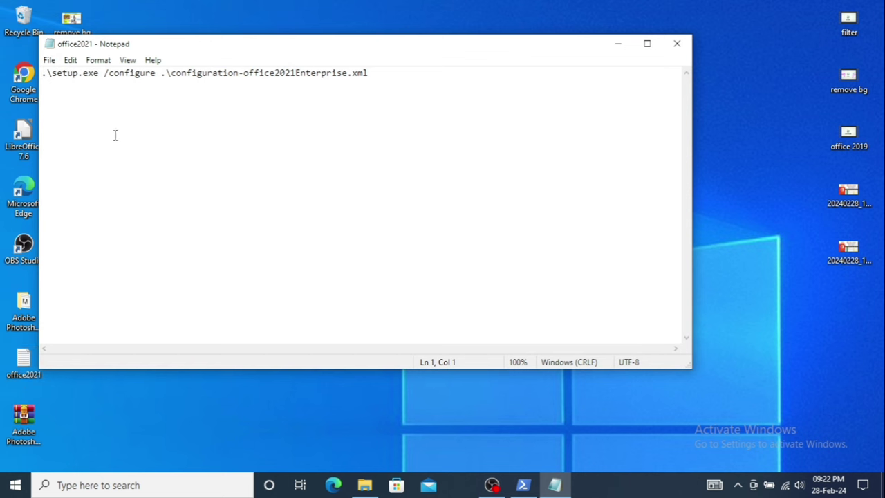
{"action": "key", "text": "ctrl+a"}
{"action": "key", "text": "super+c"}
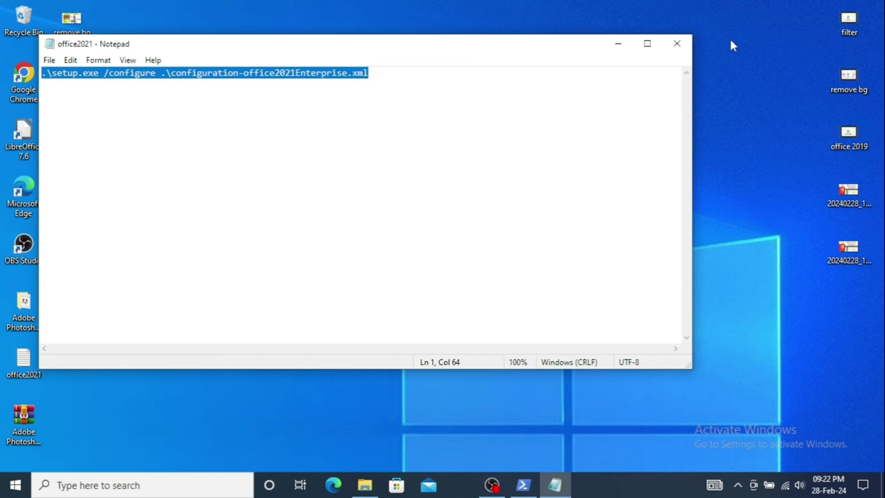
{"action": "left_click", "coordinate": [676, 43]}
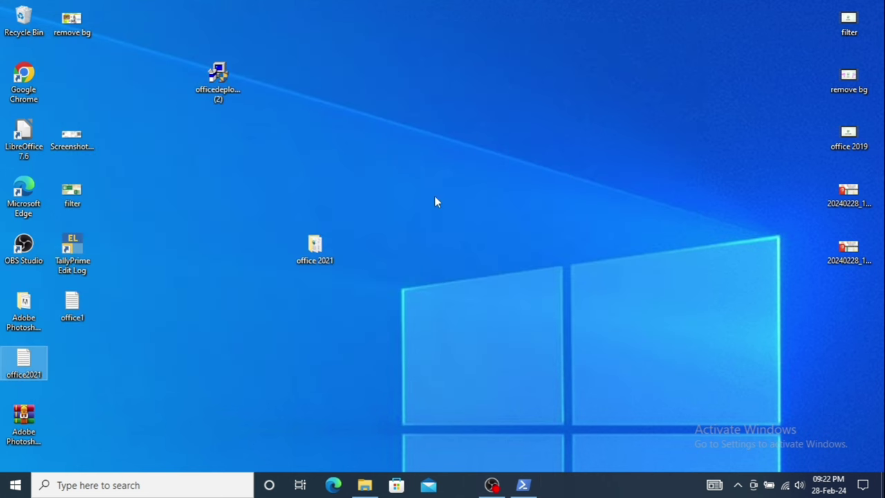
Step: Switch to PowerShell, paste the copied command .\setup.exe /configure .\configuration-office2021Enterprise.xml, and run it
{"action": "left_click", "coordinate": [523, 485]}
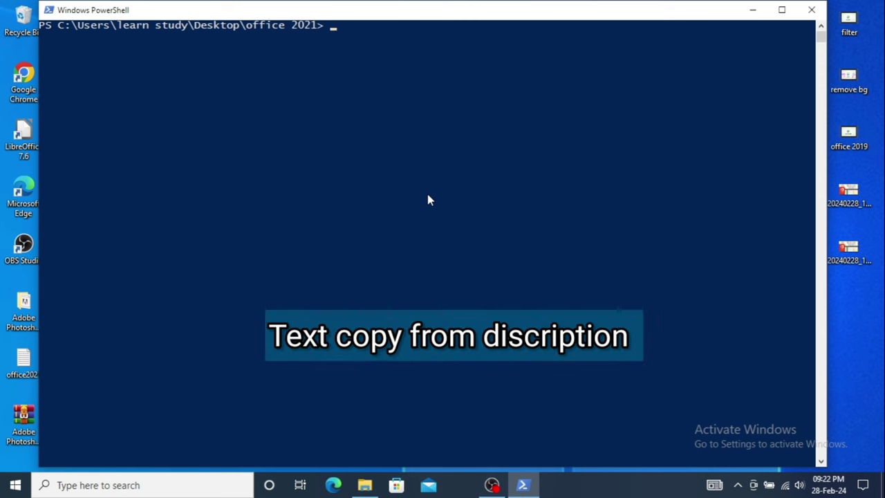
{"action": "right_click", "coordinate": [427, 201]}
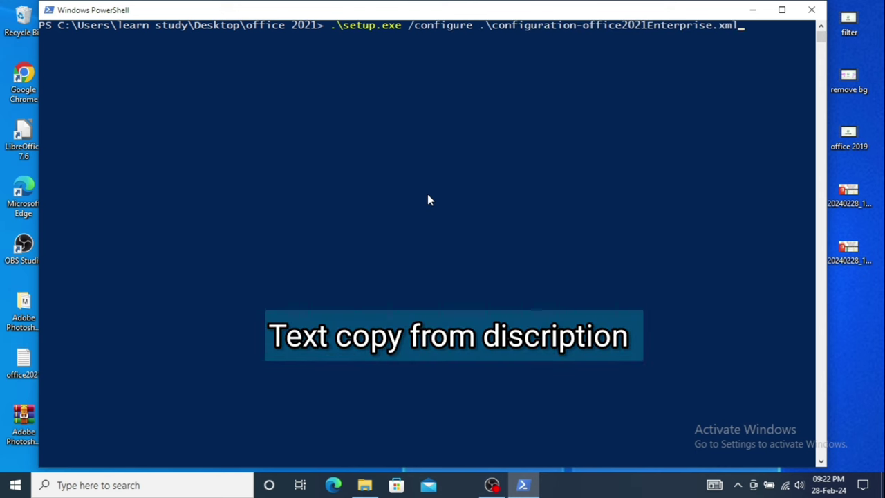
{"action": "key", "text": "Return"}
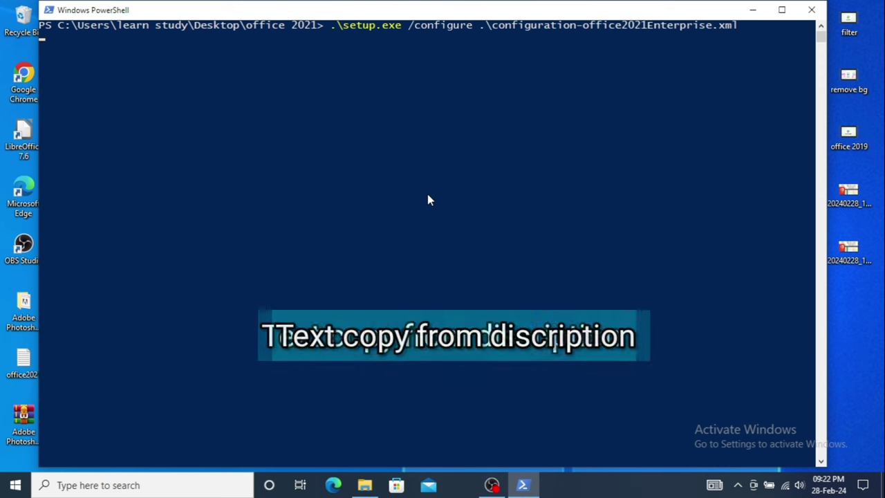